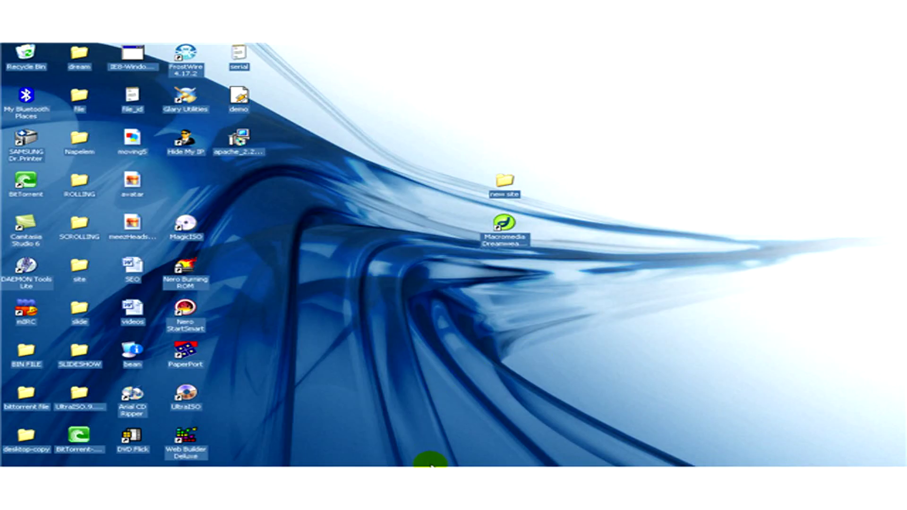
# Add the recommended Robotnik and Star Wars The Clone Wars videos to the QuickList, bringing it to 16.
pyautogui.click(409, 461)
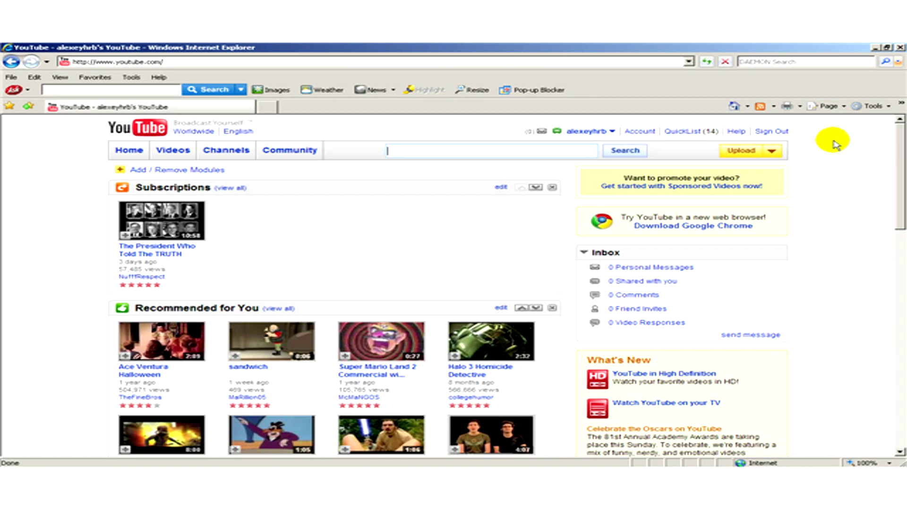
pyautogui.scroll(-6, 834, 191)
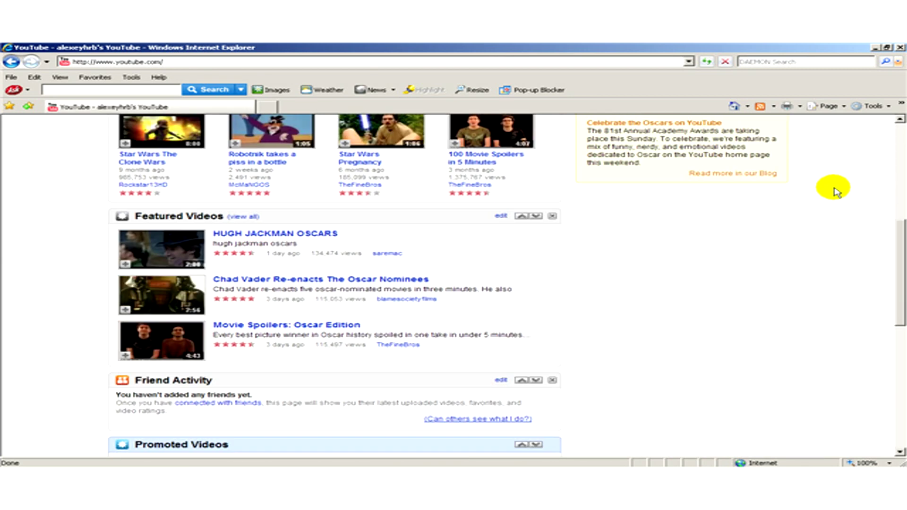
pyautogui.scroll(2, 203, 197)
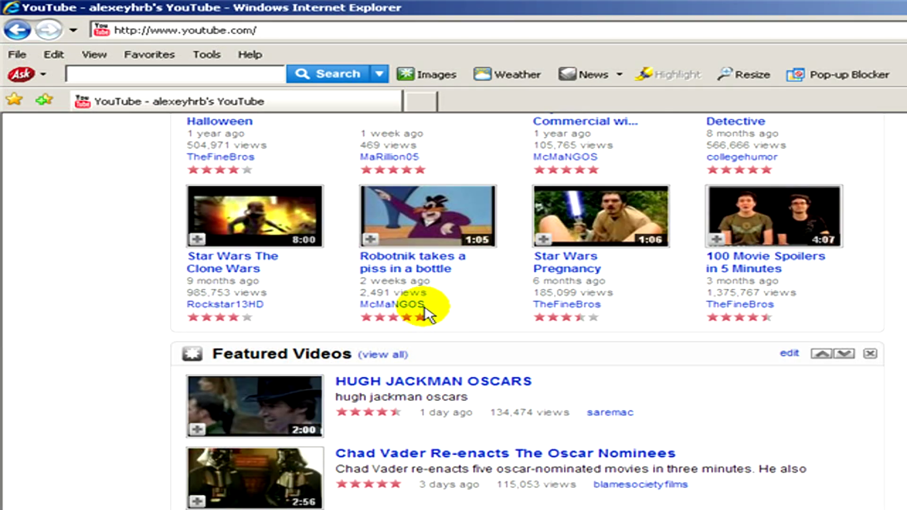
pyautogui.scroll(3, 424, 315)
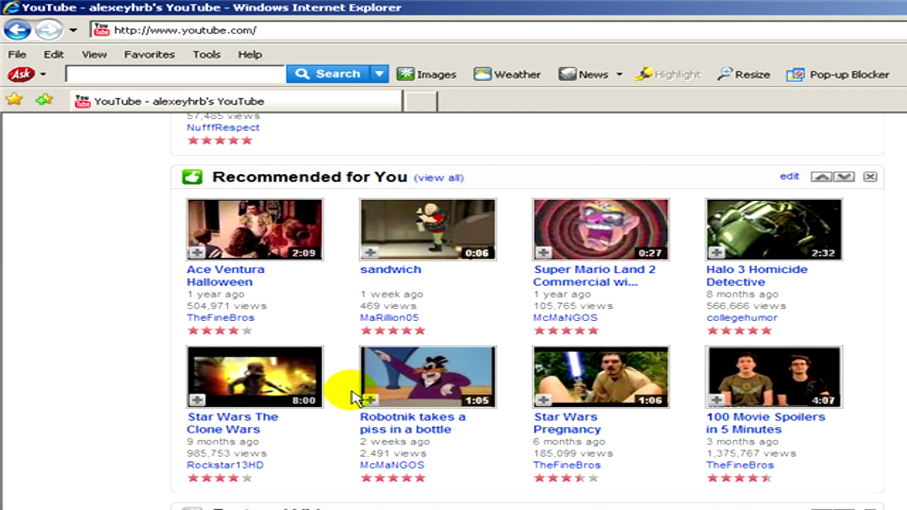
pyautogui.click(370, 401)
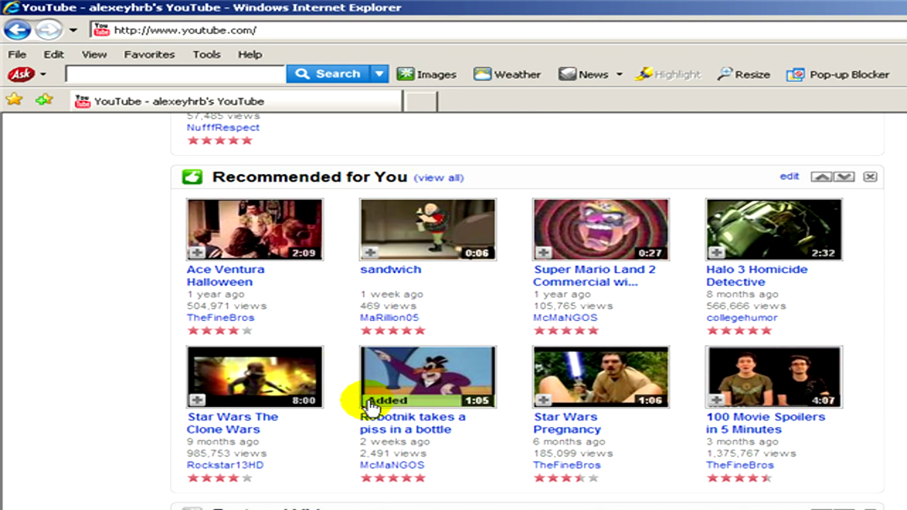
pyautogui.click(197, 401)
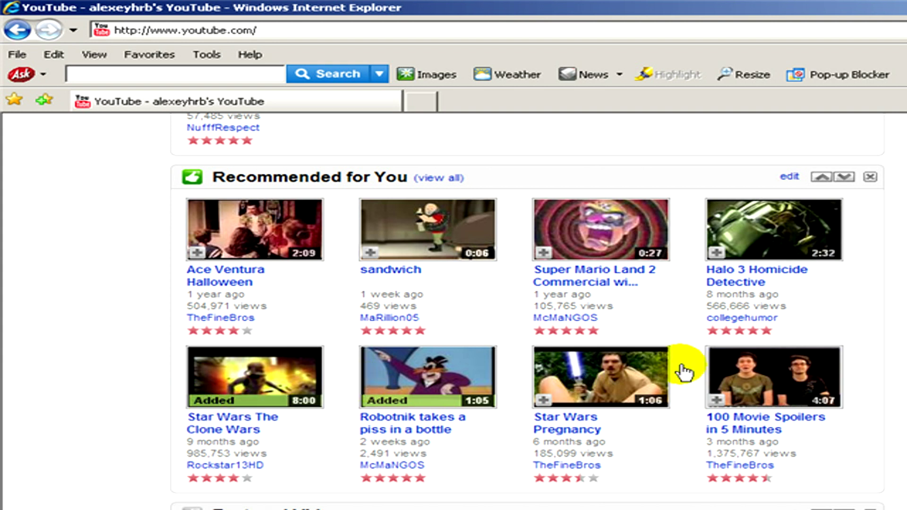
pyautogui.scroll(3, 857, 375)
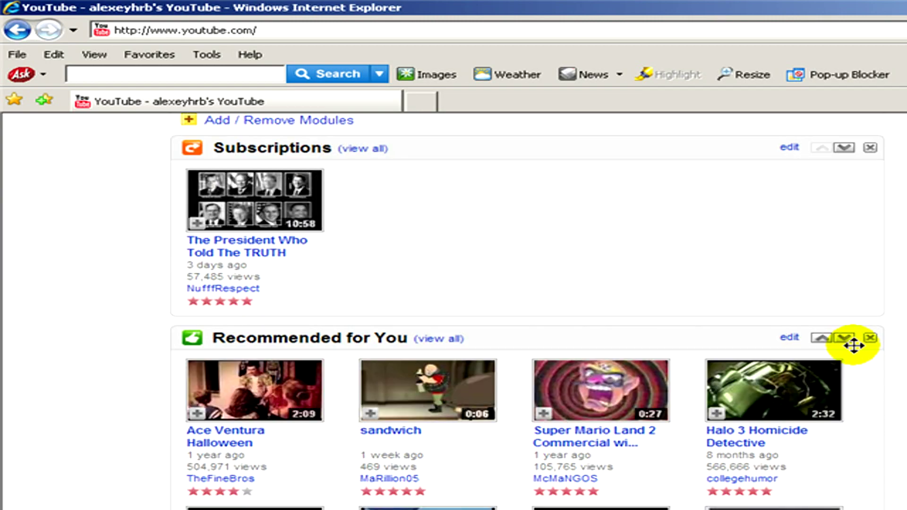
pyautogui.scroll(2, 854, 345)
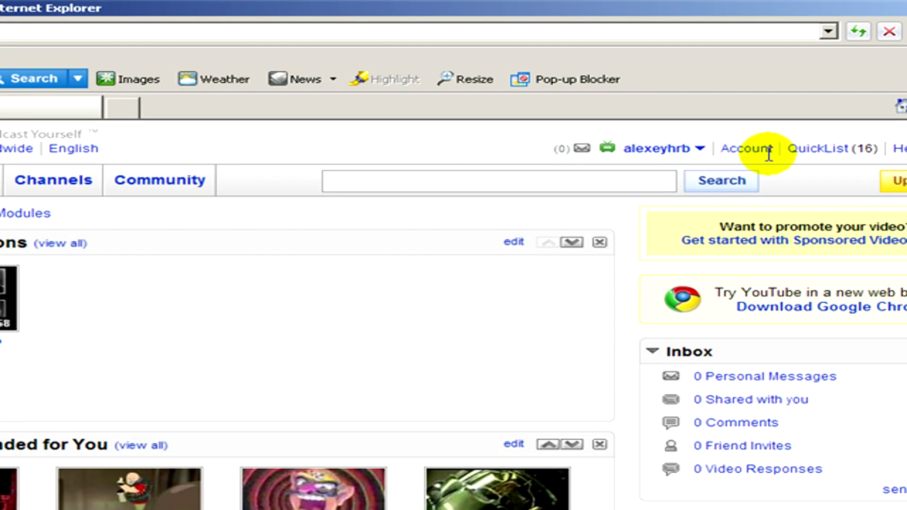
# On the QuickList page, select all videos and add them to Favorites.
pyautogui.click(832, 155)
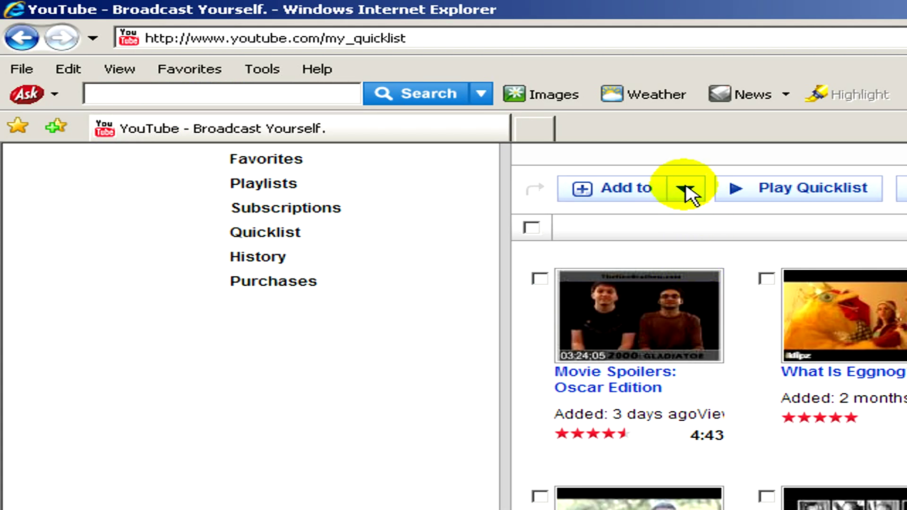
pyautogui.click(685, 189)
pyautogui.click(625, 243)
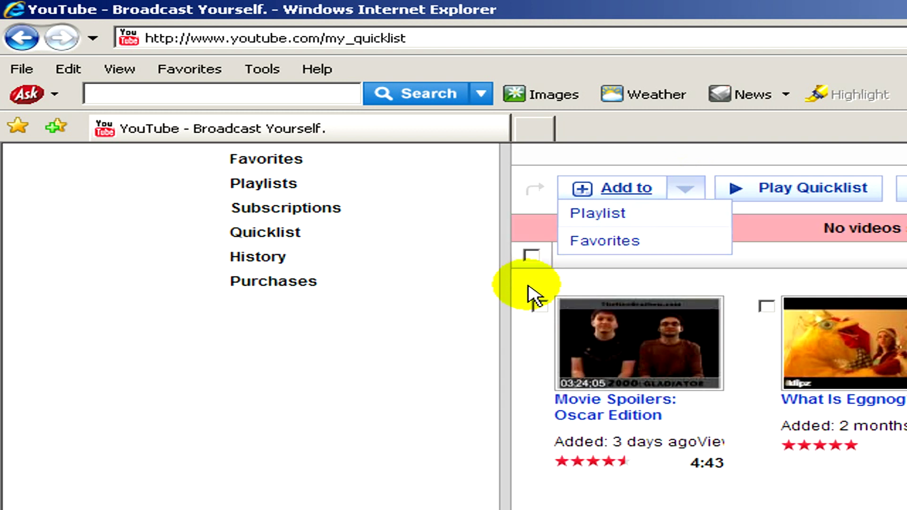
pyautogui.click(531, 255)
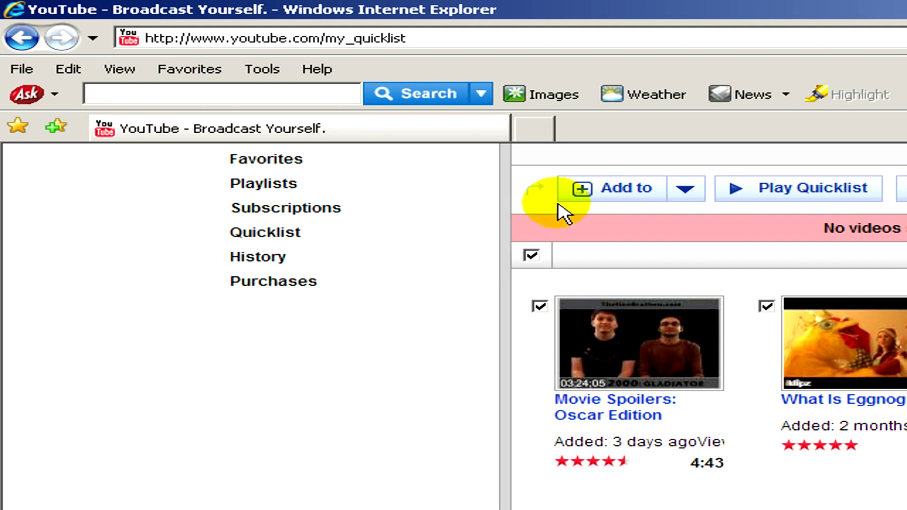
pyautogui.click(685, 190)
pyautogui.click(649, 251)
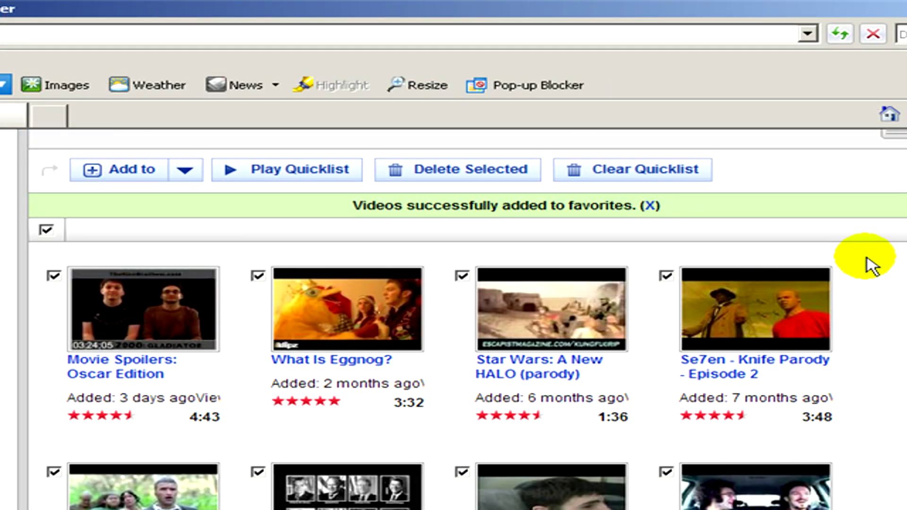
pyautogui.scroll(3, 870, 265)
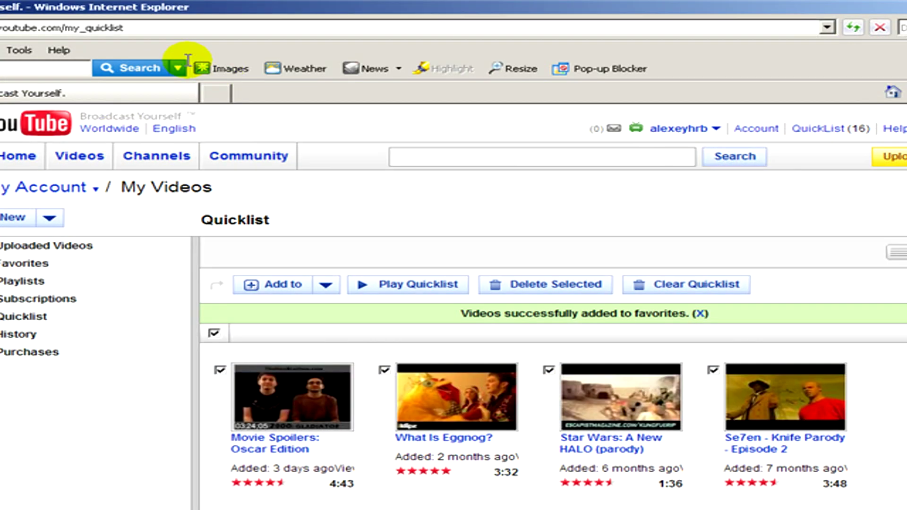
# Replace my_quicklist with streams_main in the address to load the Streams page, then browse the list.
pyautogui.click(1, 34)
pyautogui.moveTo(72, 28); pyautogui.dragTo(227, 26)
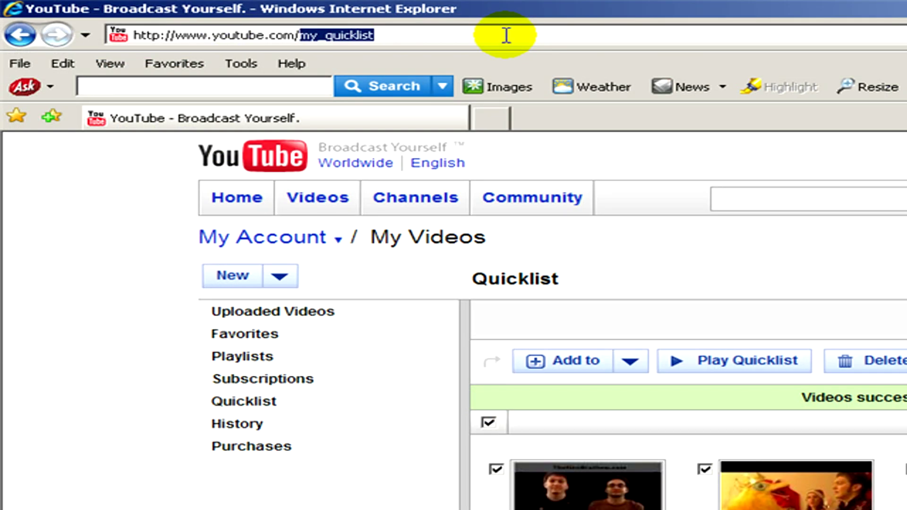
pyautogui.write('streams')
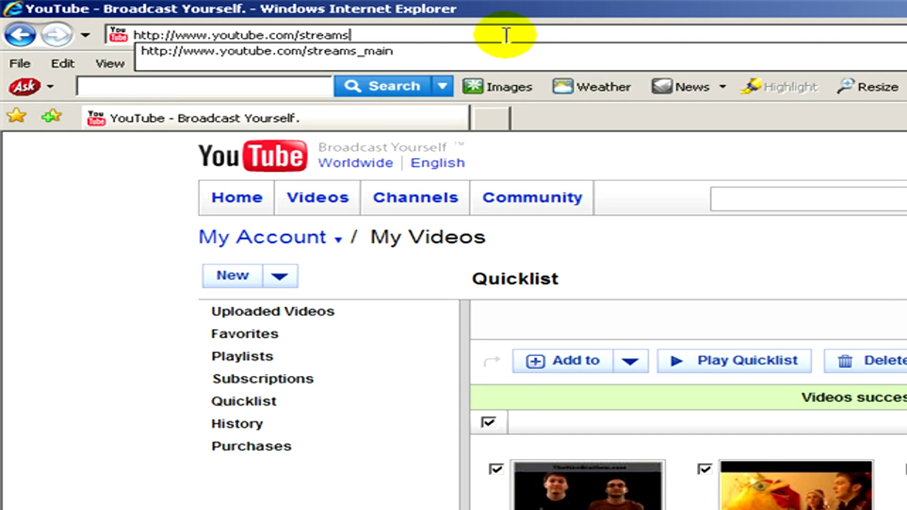
pyautogui.write('_main')
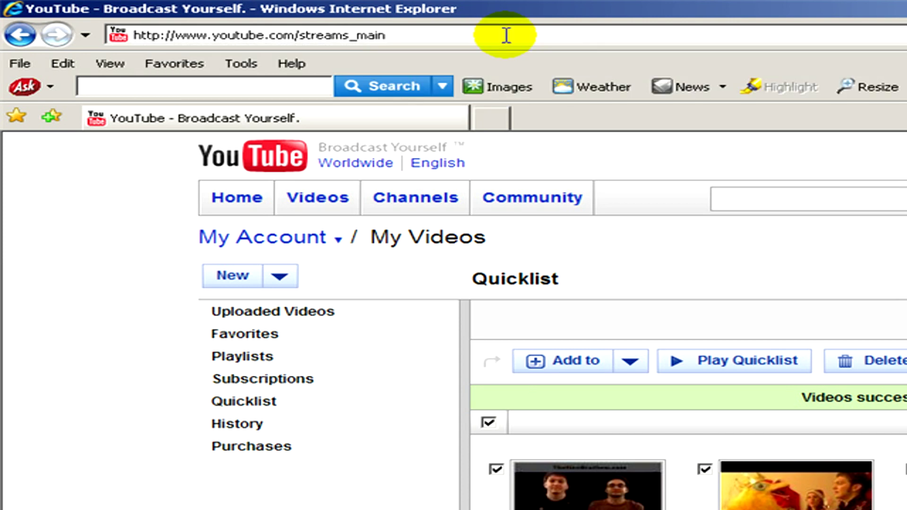
pyautogui.press('Return')
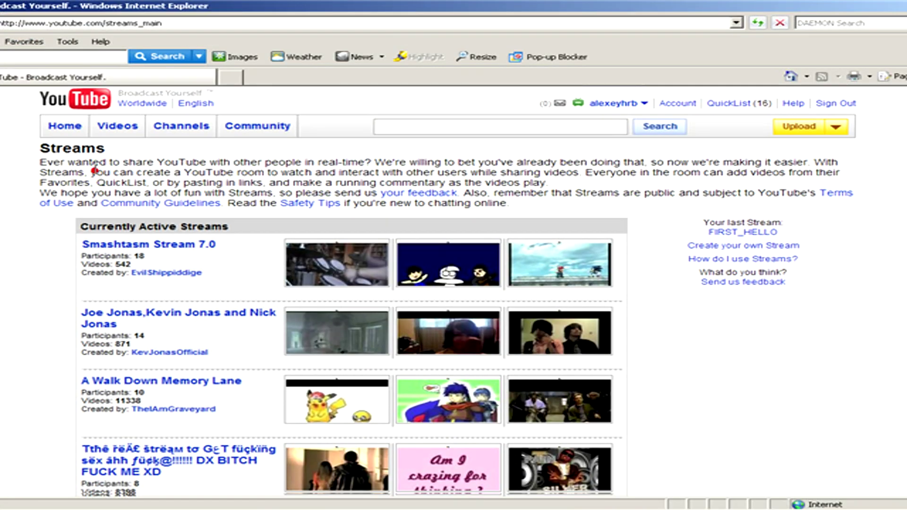
pyautogui.scroll(-5, 283, 274)
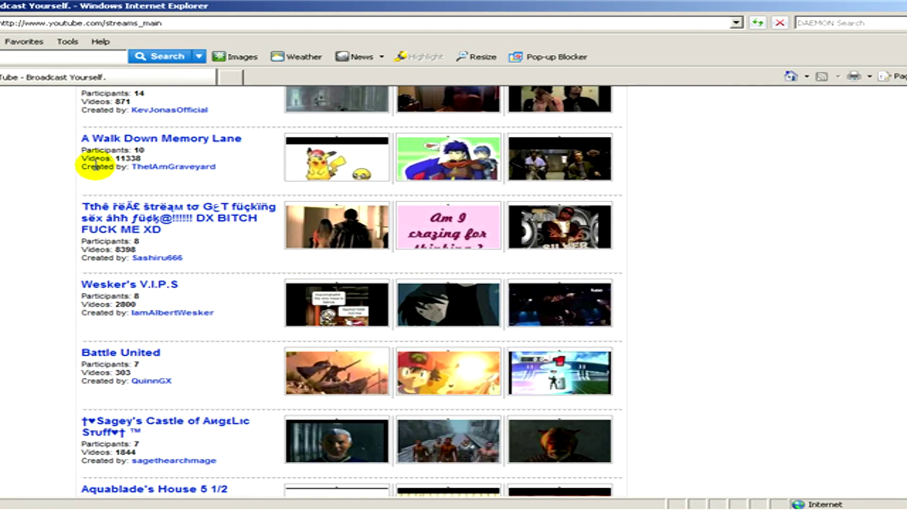
pyautogui.scroll(-6, 96, 163)
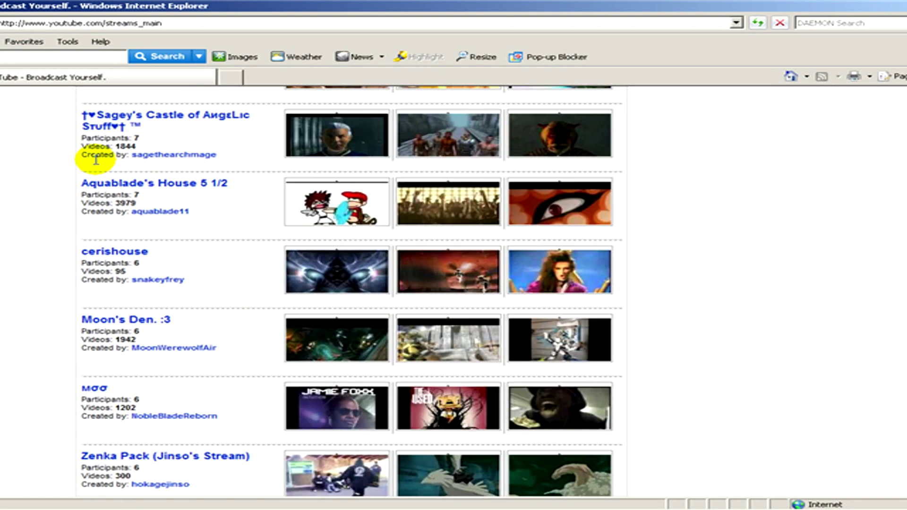
pyautogui.scroll(-3, 96, 161)
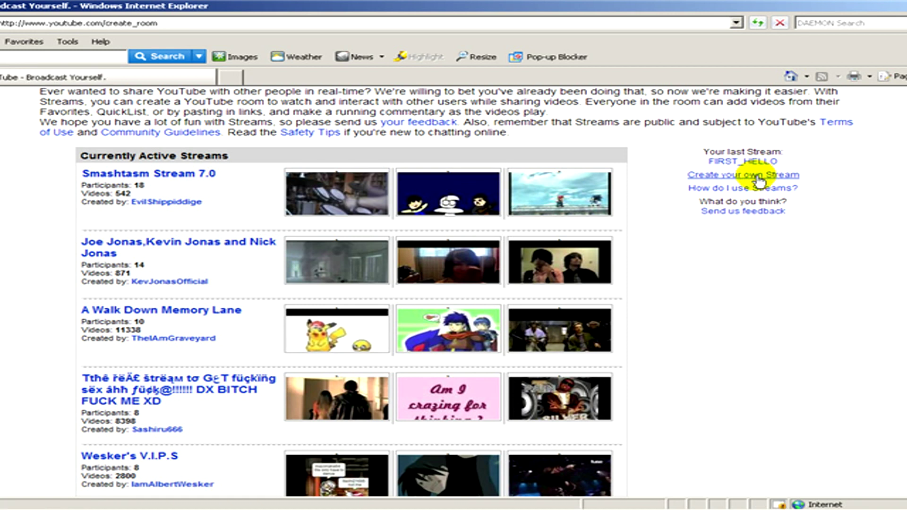
# Create the stream YOURFIRSTSTREAM with a maximum of 200 users and save its info.
pyautogui.click(758, 176)
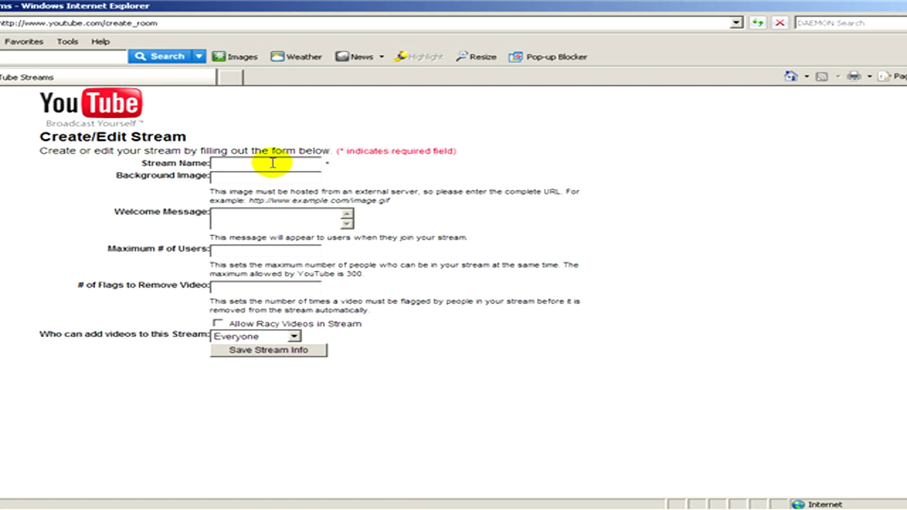
pyautogui.click(272, 163)
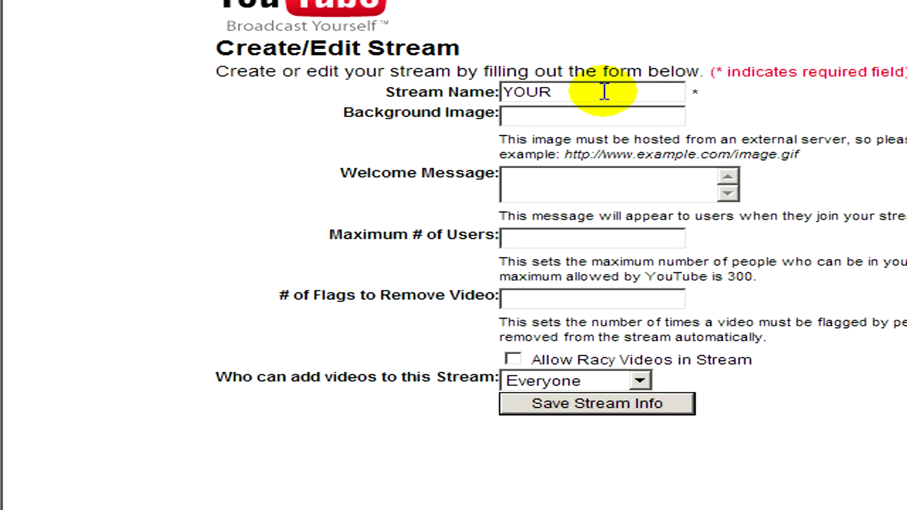
pyautogui.write('YOUR')
pyautogui.write('FIRSTSTREAM')
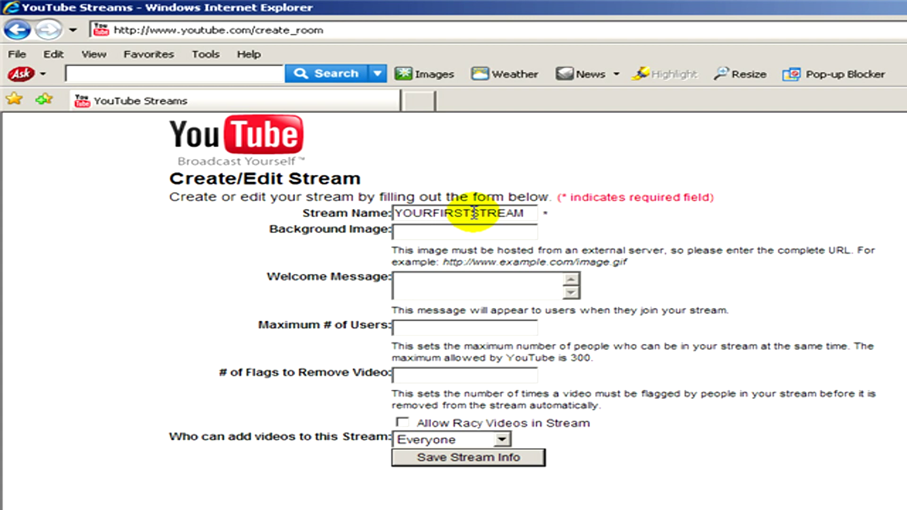
pyautogui.click(476, 236)
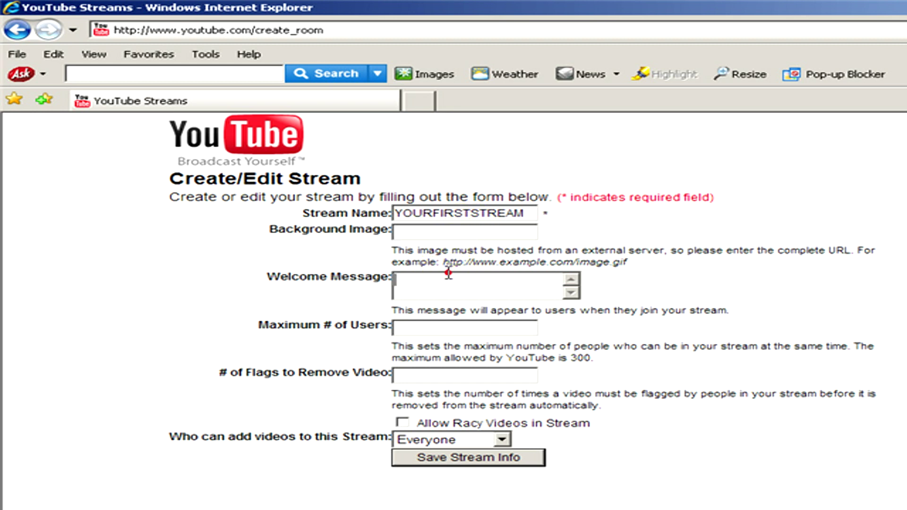
pyautogui.click(446, 295)
pyautogui.click(447, 327)
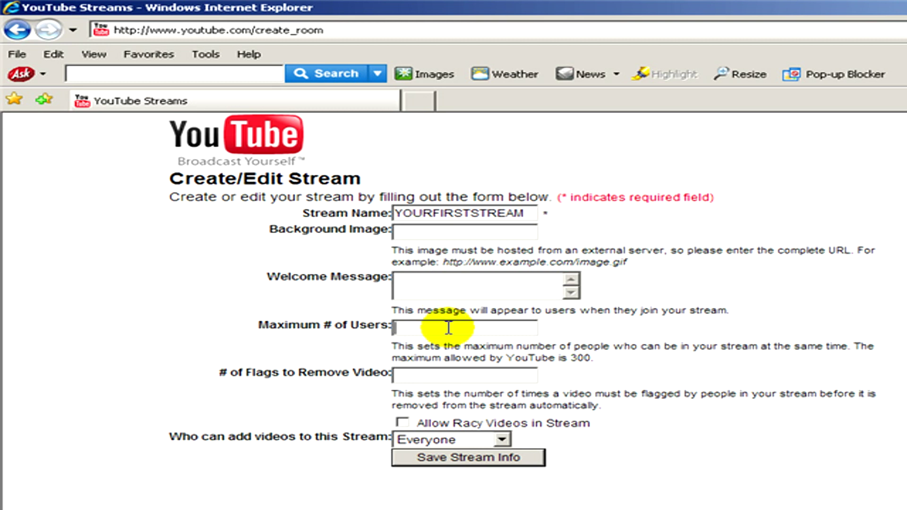
pyautogui.write('200')
pyautogui.click(431, 457)
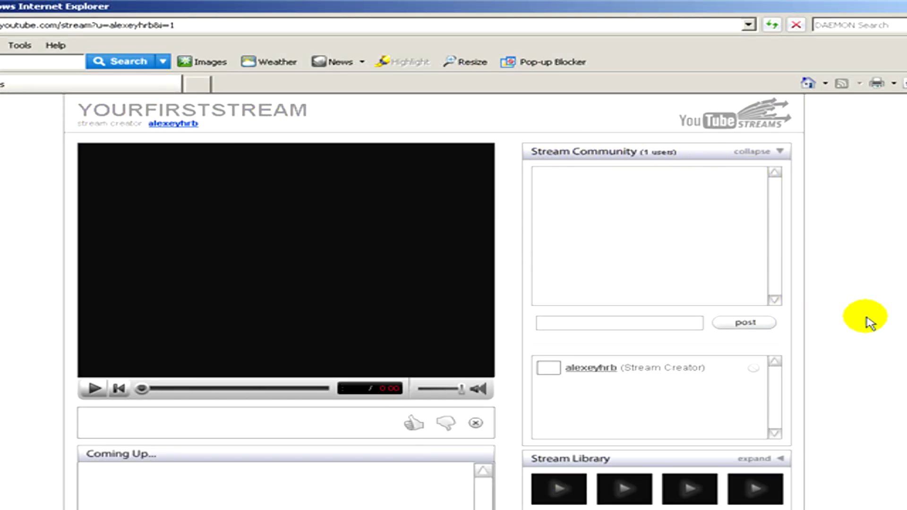
# Expand Add to Stream and show the My Favorites list of 16 videos.
pyautogui.scroll(-3, 846, 321)
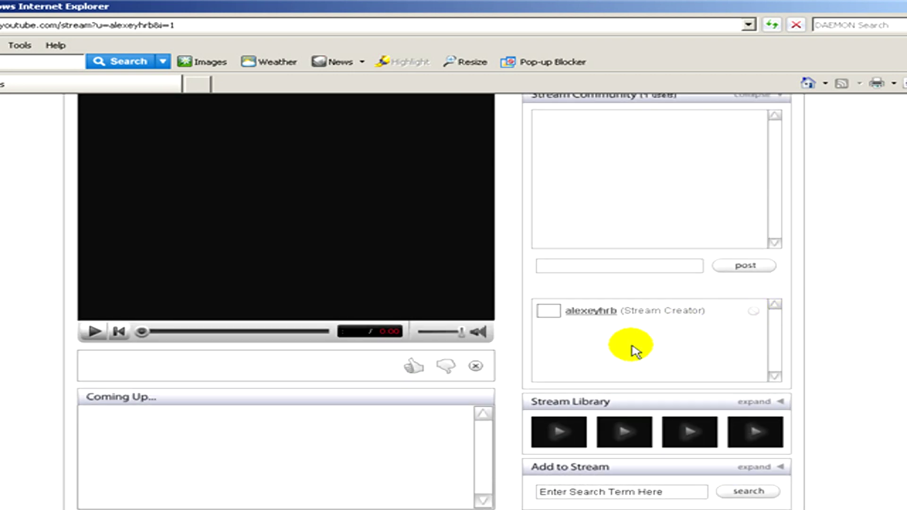
pyautogui.click(754, 466)
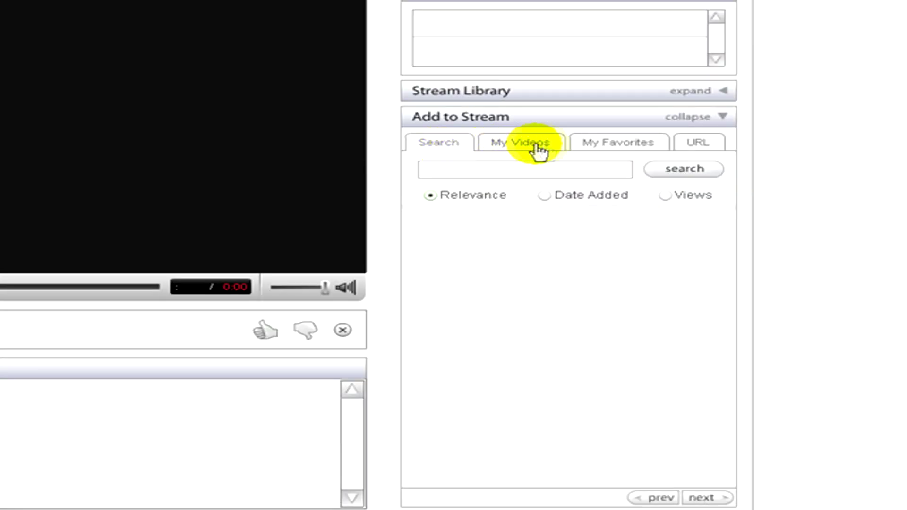
pyautogui.click(537, 147)
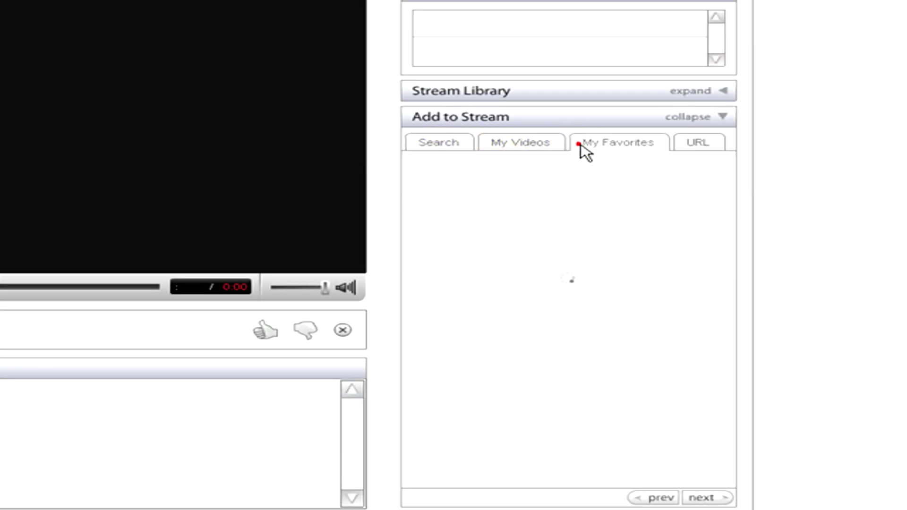
pyautogui.click(581, 145)
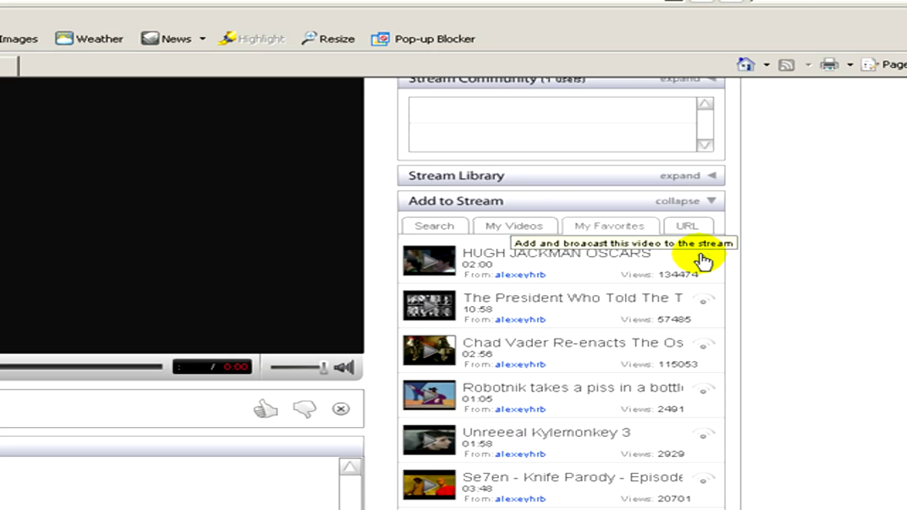
# Add six favourites to the stream: Hugh Jackman Oscars, The President Who Told The TRUTH, Chad Vader, Robotnik, Unreeeal Kylemonkey 3, Se7en Knife Parody.
pyautogui.click(702, 257)
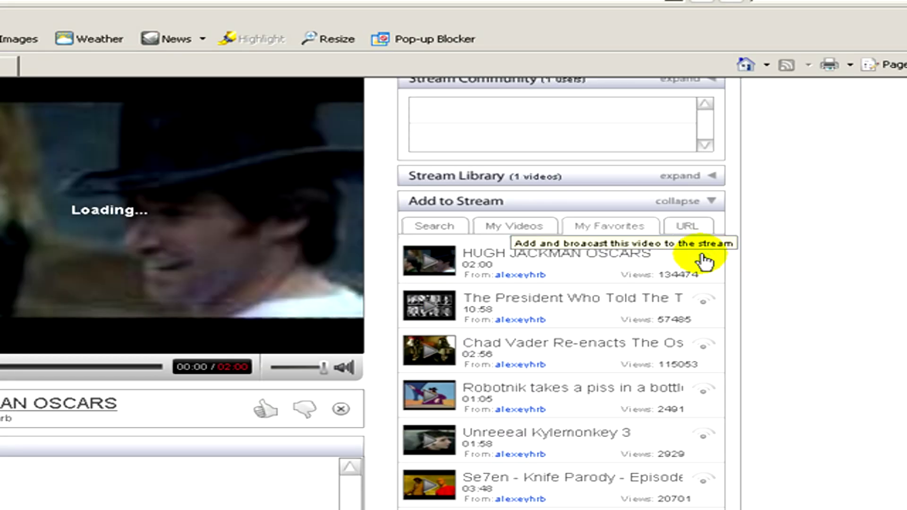
pyautogui.click(705, 306)
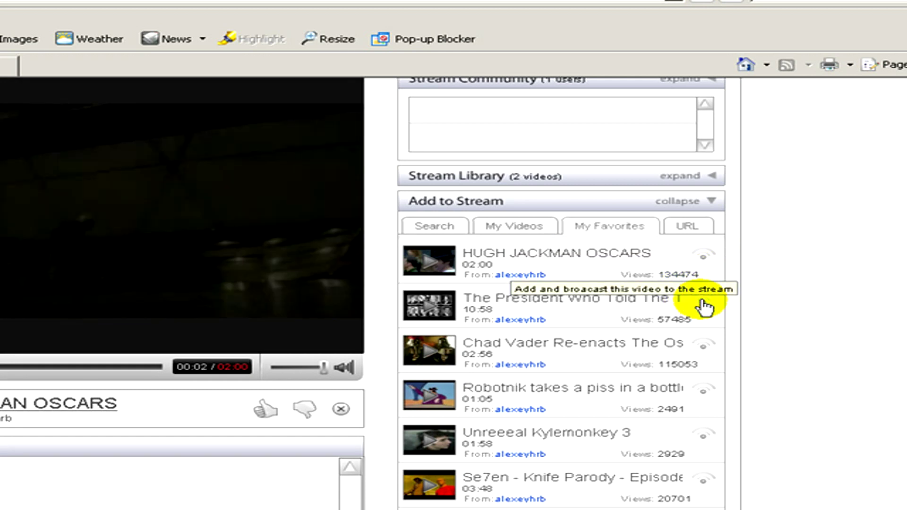
pyautogui.click(704, 346)
pyautogui.click(704, 389)
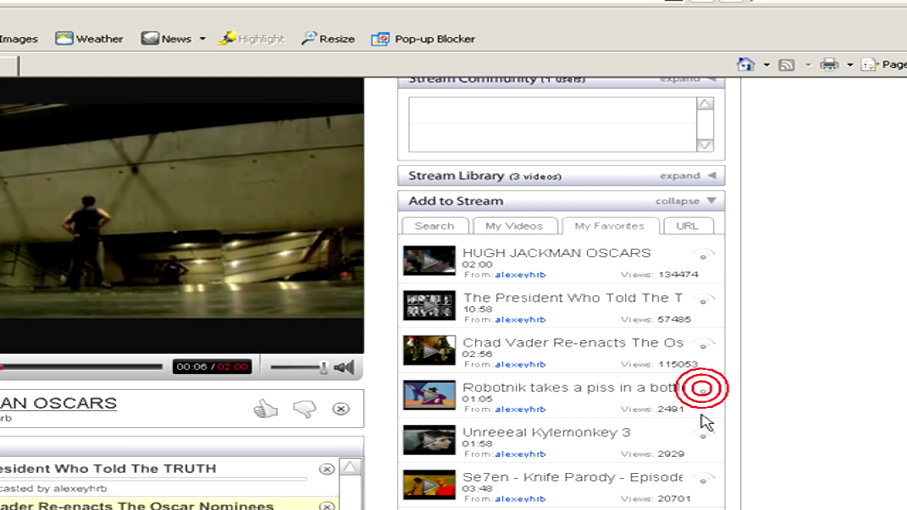
pyautogui.click(705, 436)
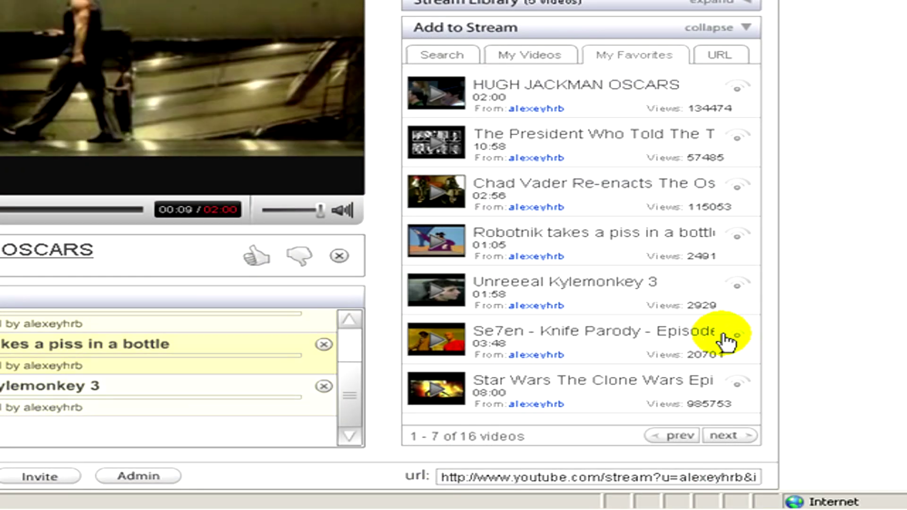
pyautogui.click(725, 337)
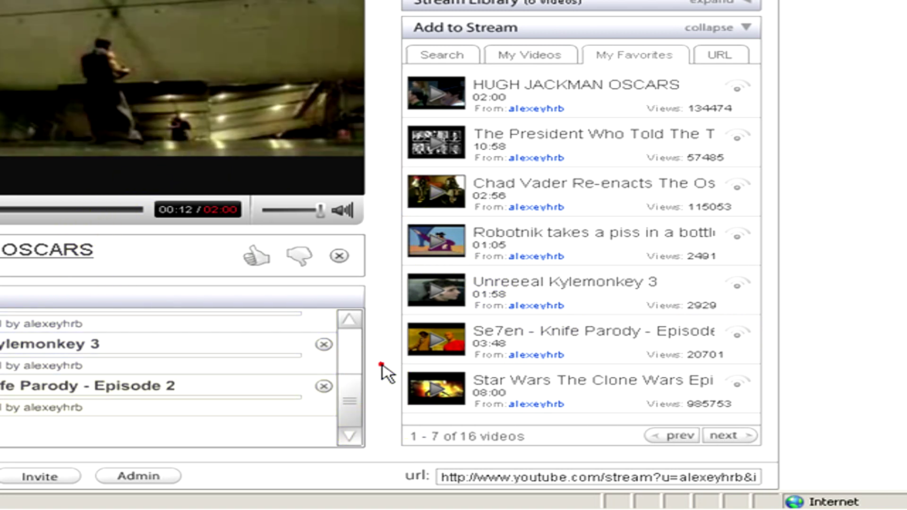
# Select the stream's URL, then start playing Unreeeal Kylemonkey 3 from Coming Up.
pyautogui.click(461, 478)
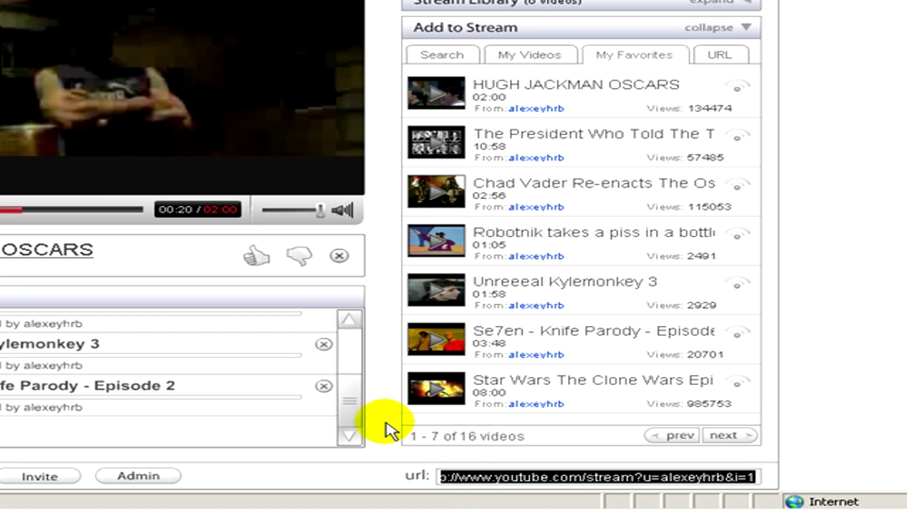
pyautogui.moveTo(354, 408)
pyautogui.mouseDown()
pyautogui.moveTo(352, 355)
pyautogui.moveTo(350, 399)
pyautogui.mouseUp()
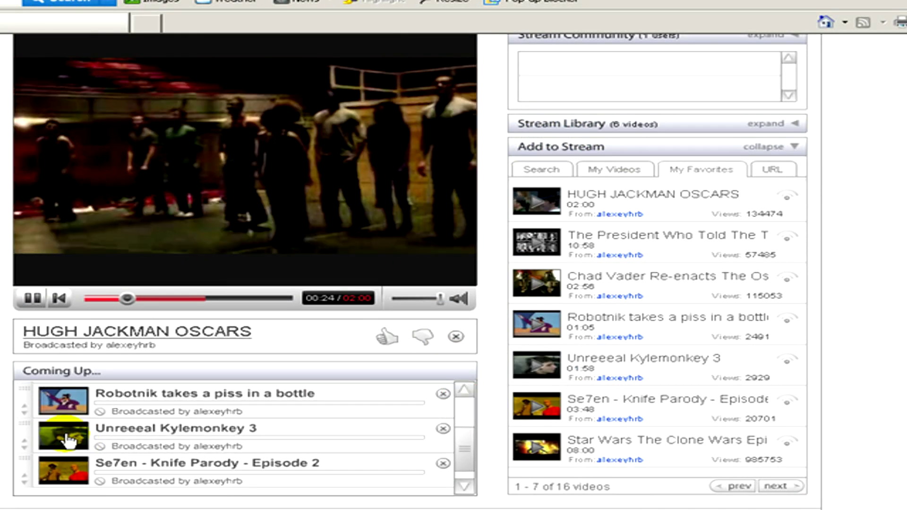
pyautogui.click(66, 437)
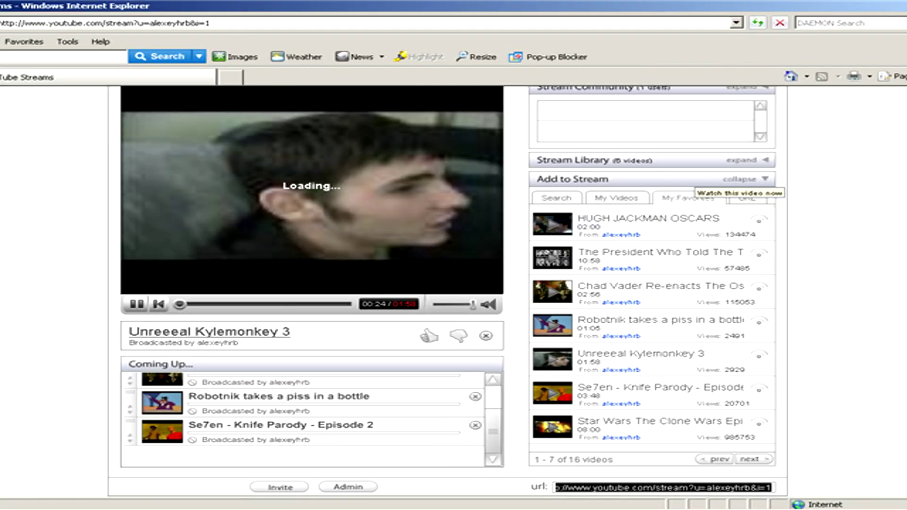
# Expand Stream Community and type HELLO in the chat box without posting it.
pyautogui.scroll(1, 751, 202)
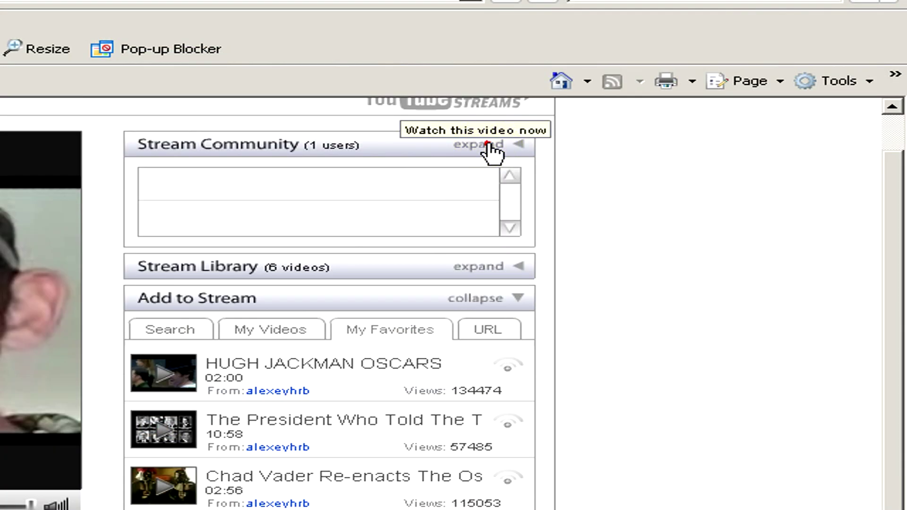
pyautogui.click(749, 117)
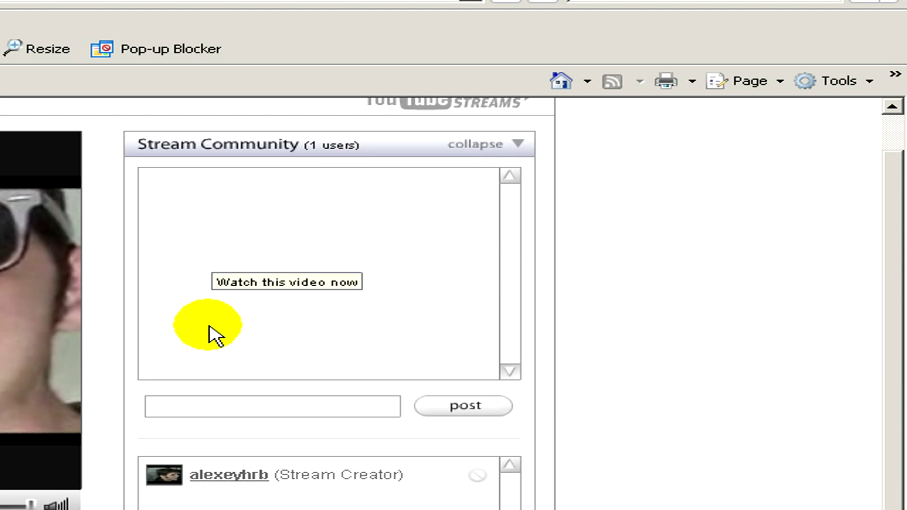
pyautogui.click(246, 407)
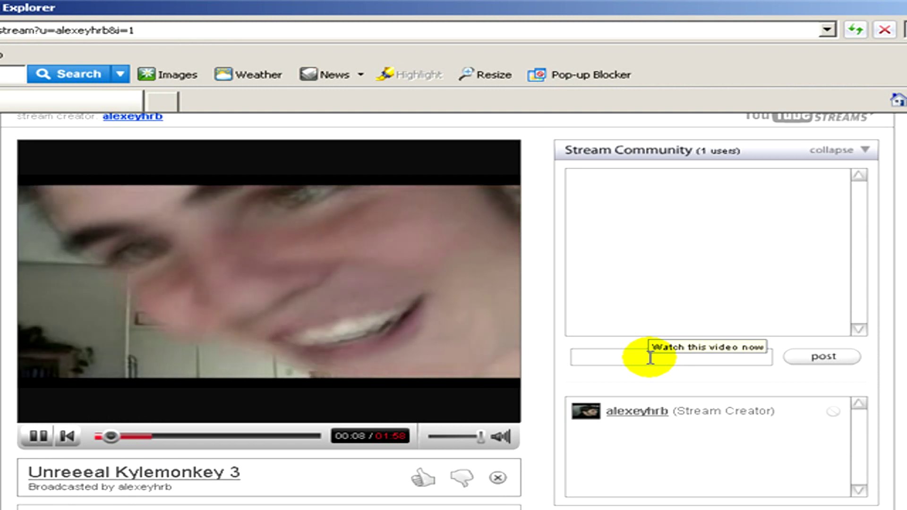
pyautogui.write('HELLO')
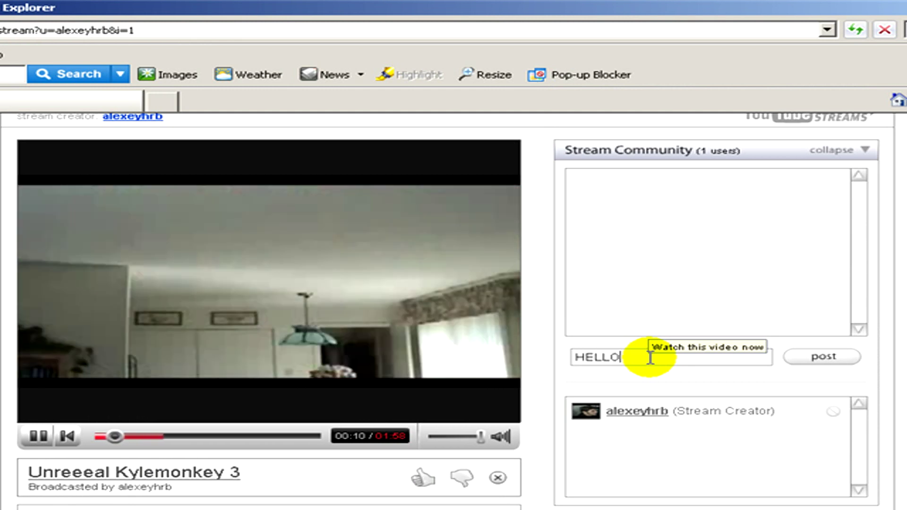